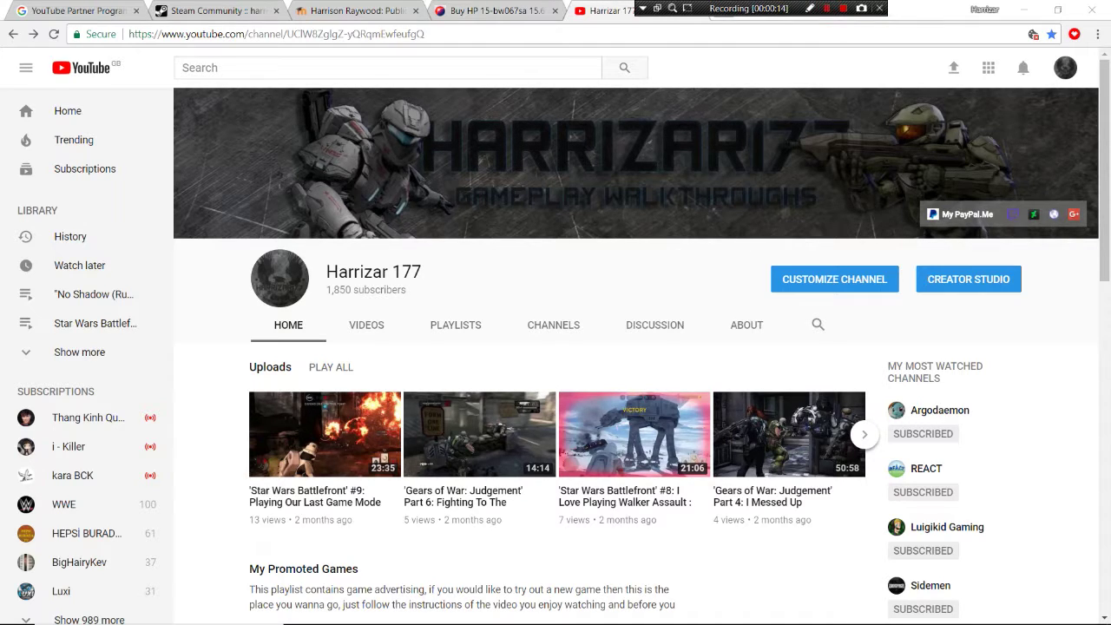
Show the 'YouTube Partner Program overview' help article with its eligibility requirements
{"action": "left_click", "coordinate": [79, 11]}
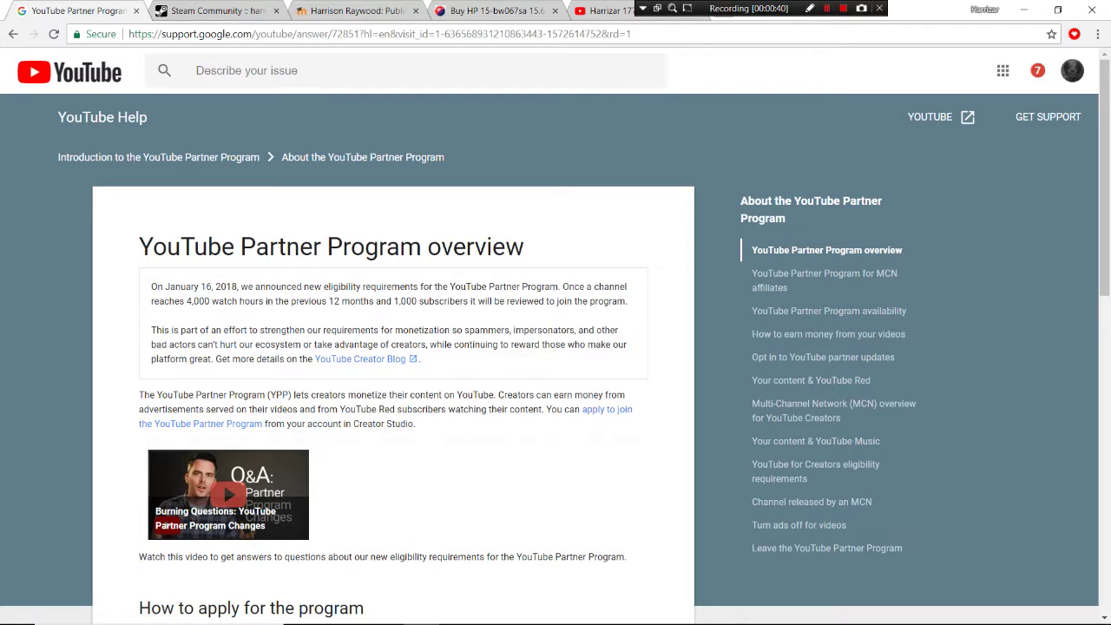
{"action": "left_click", "coordinate": [213, 10]}
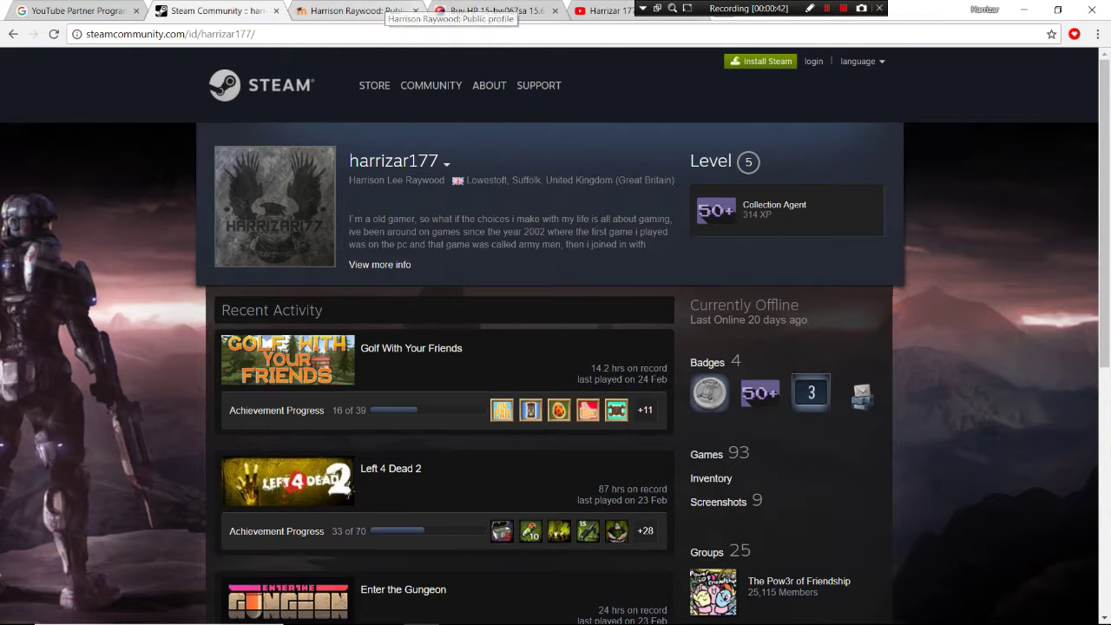
Return to the Harrizar 177 YouTube channel home page
{"action": "left_click", "coordinate": [603, 10]}
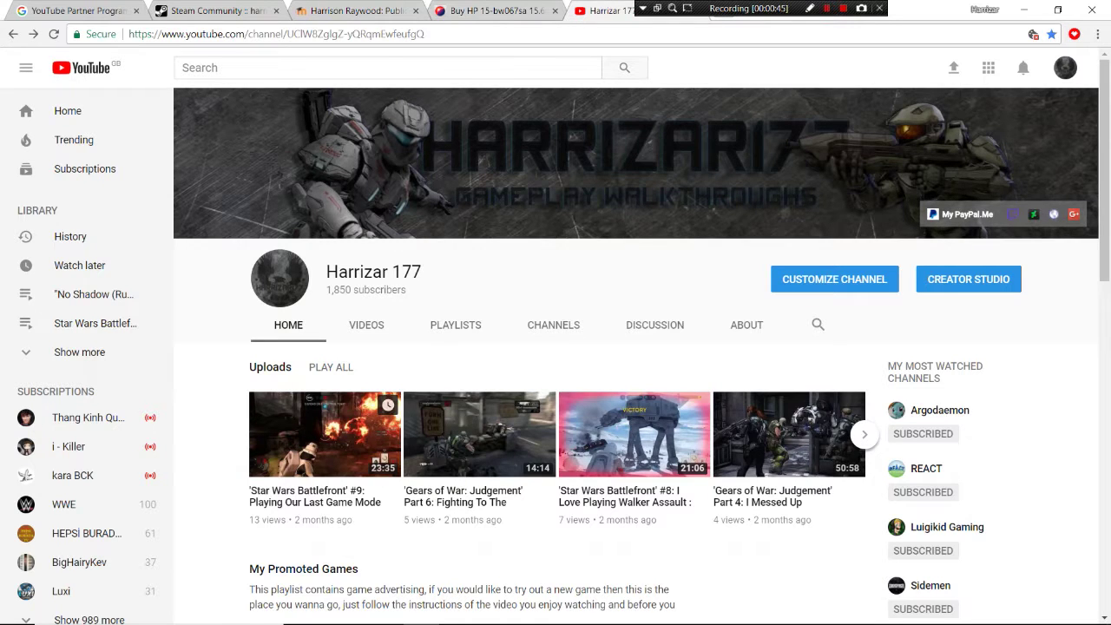